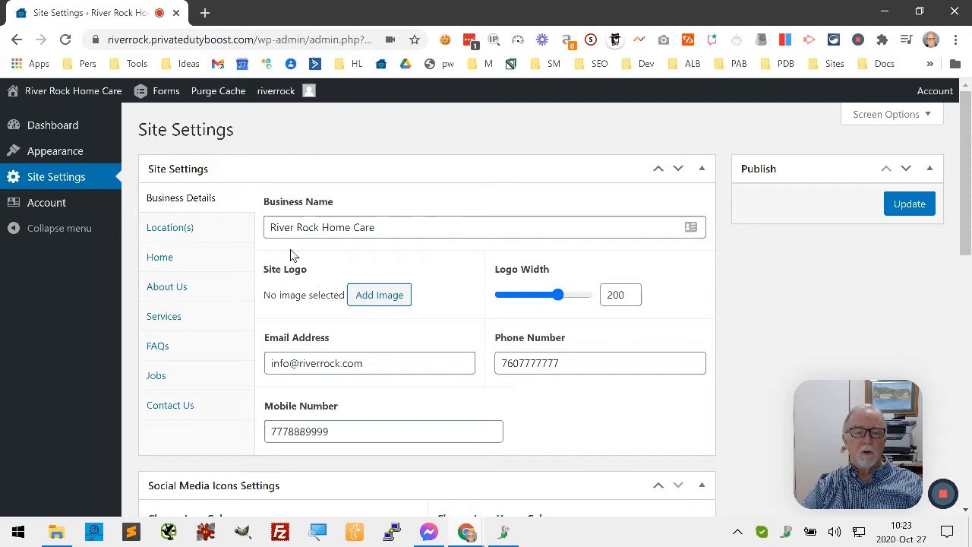
- Review the social media icon settings and the empty Facebook and LinkedIn URL fields
{"action": "scroll", "coordinate": [736, 303], "scroll_direction": "down", "scroll_amount": 3}
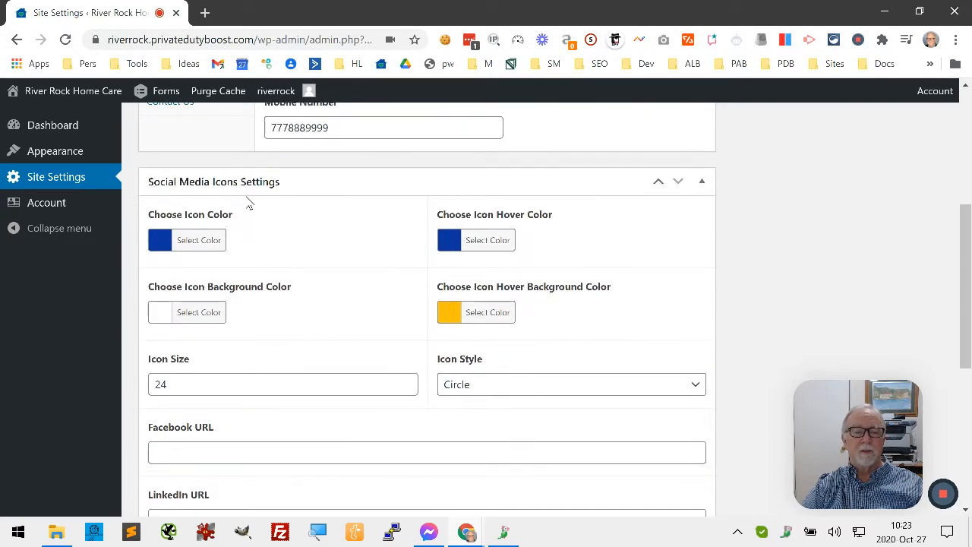
{"action": "scroll", "coordinate": [253, 209], "scroll_direction": "down", "scroll_amount": 2}
{"action": "scroll", "coordinate": [253, 210], "scroll_direction": "down", "scroll_amount": 1}
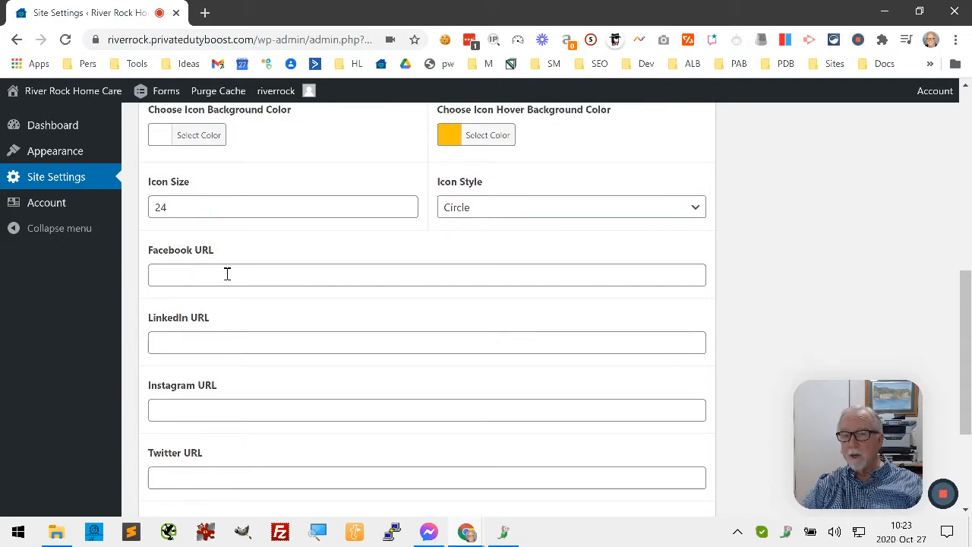
{"action": "left_click", "coordinate": [228, 274]}
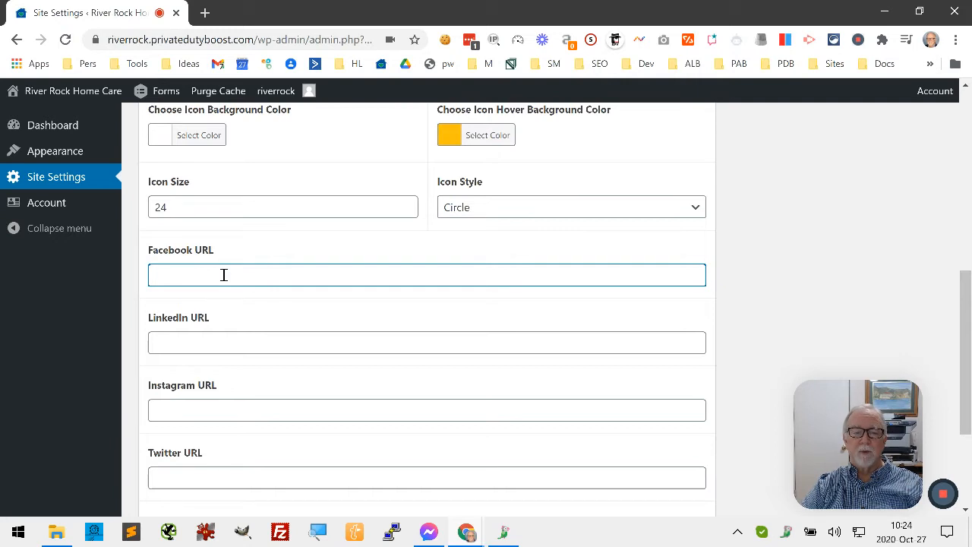
{"action": "left_click", "coordinate": [199, 341]}
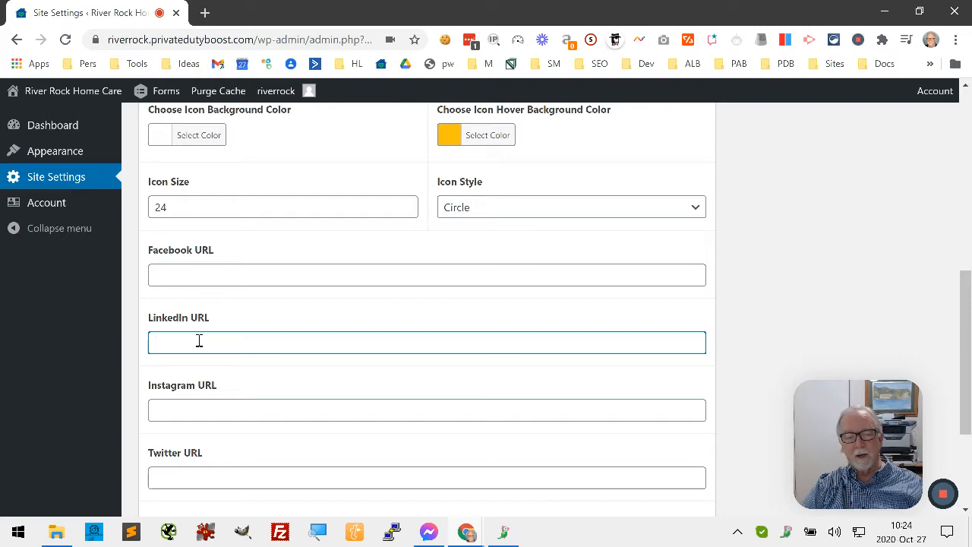
{"action": "scroll", "coordinate": [326, 247], "scroll_direction": "up", "scroll_amount": 4}
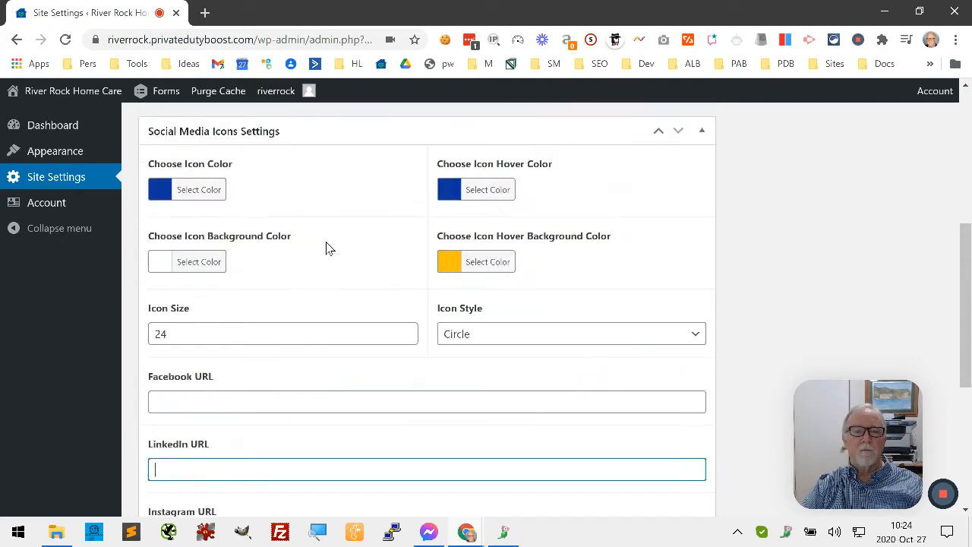
{"action": "scroll", "coordinate": [327, 225], "scroll_direction": "up", "scroll_amount": 3}
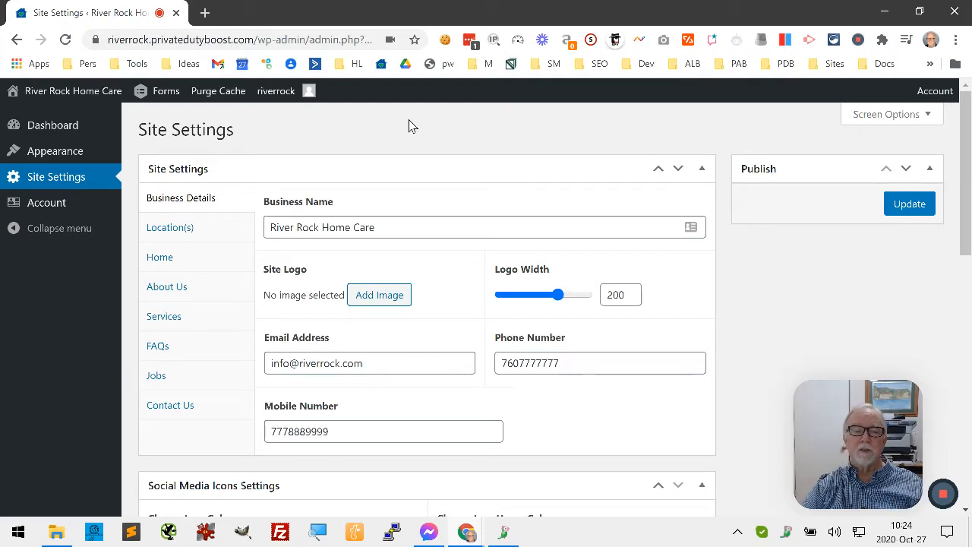
{"action": "left_click", "coordinate": [169, 230]}
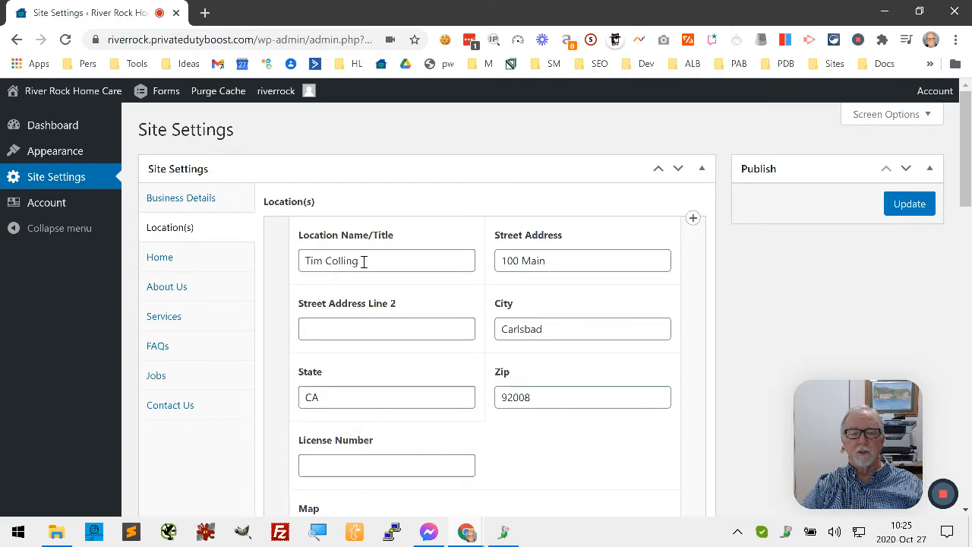
{"action": "left_click_drag", "start_coordinate": [967, 132], "coordinate": [966, 219]}
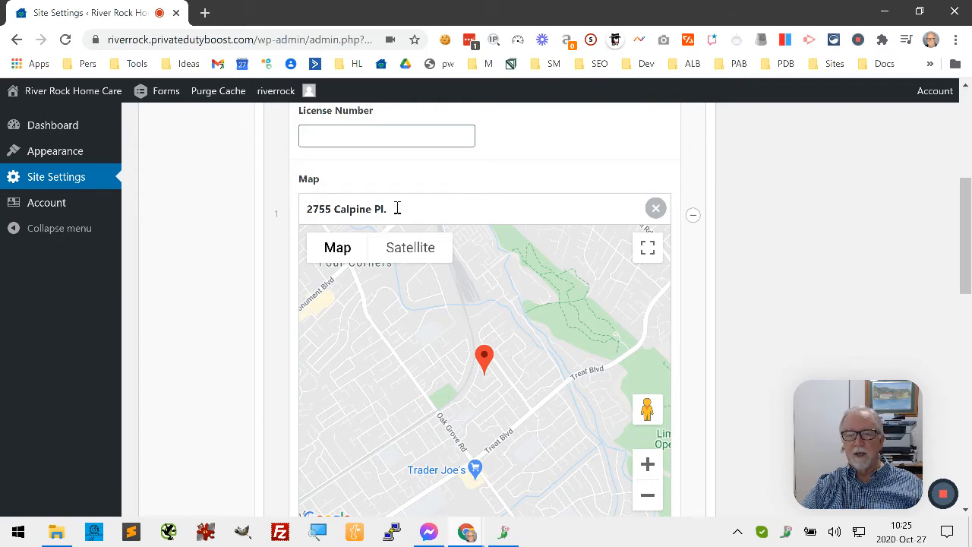
{"action": "left_click_drag", "start_coordinate": [969, 264], "coordinate": [969, 173]}
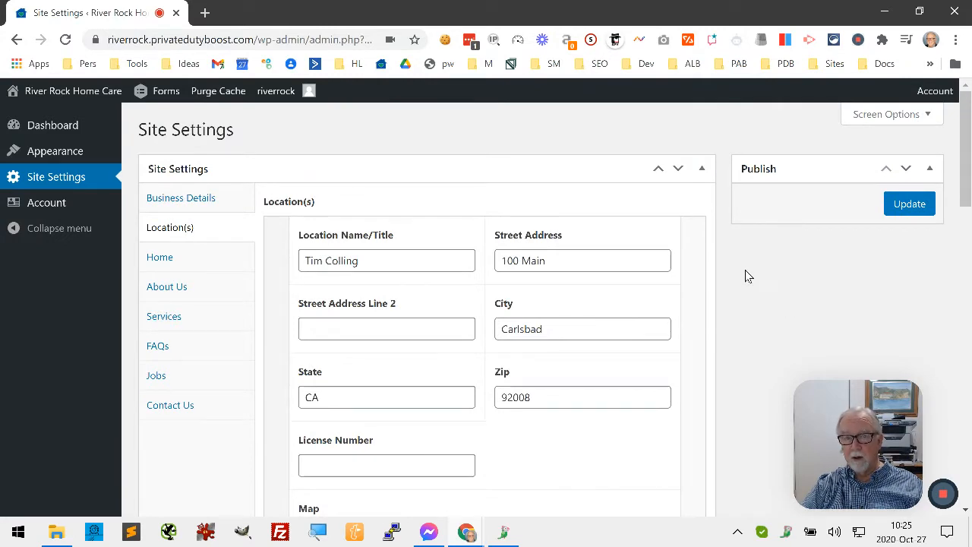
{"action": "left_click_drag", "start_coordinate": [568, 261], "coordinate": [478, 264]}
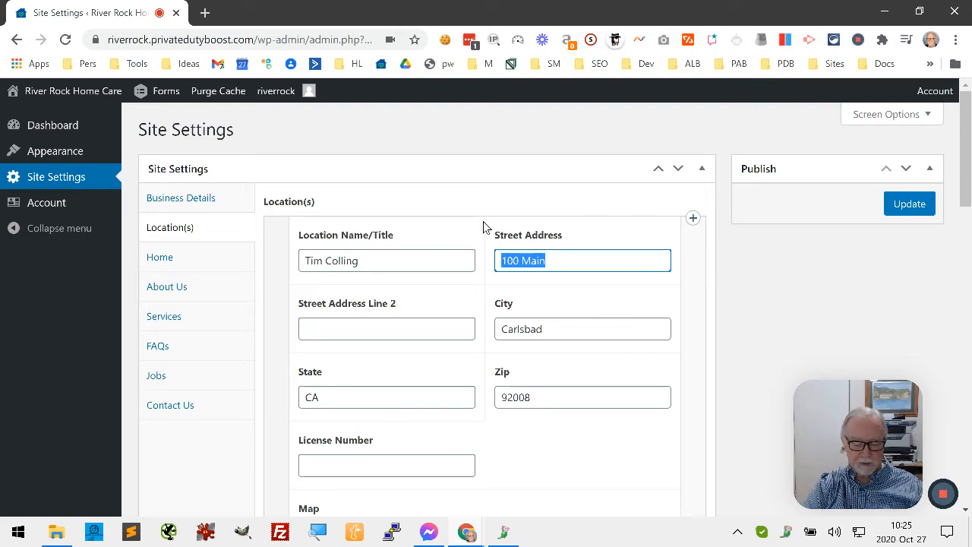
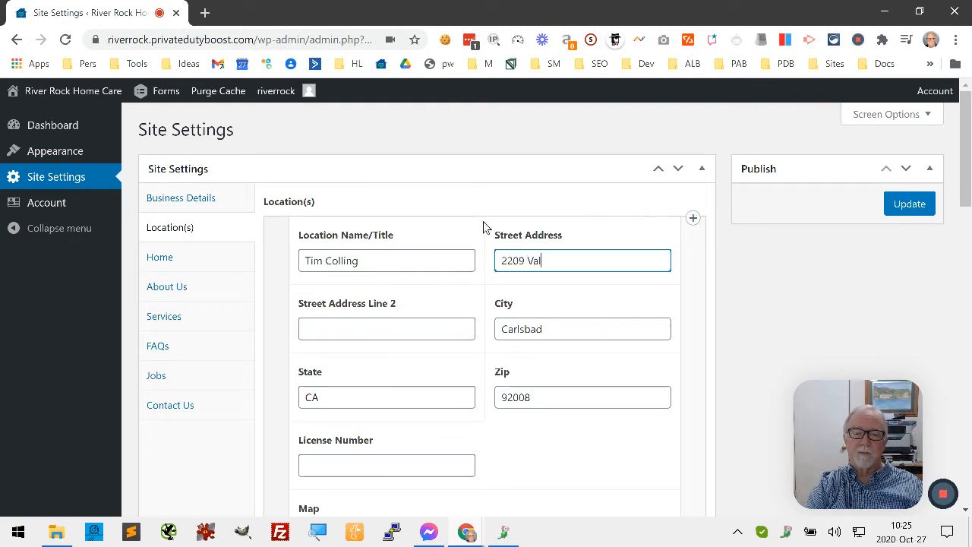
{"action": "key", "text": "Tab"}
{"action": "key", "text": "Tab"}
{"action": "type", "text": "Oceanside"}
{"action": "key", "text": "Tab"}
{"action": "key", "text": "Tab"}
{"action": "type", "text": "9"}
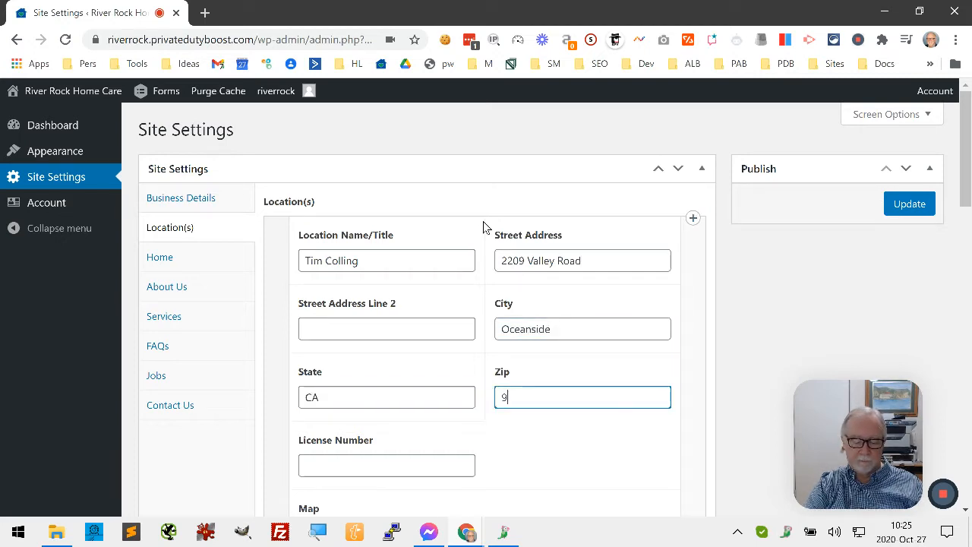
{"action": "type", "text": "2056"}
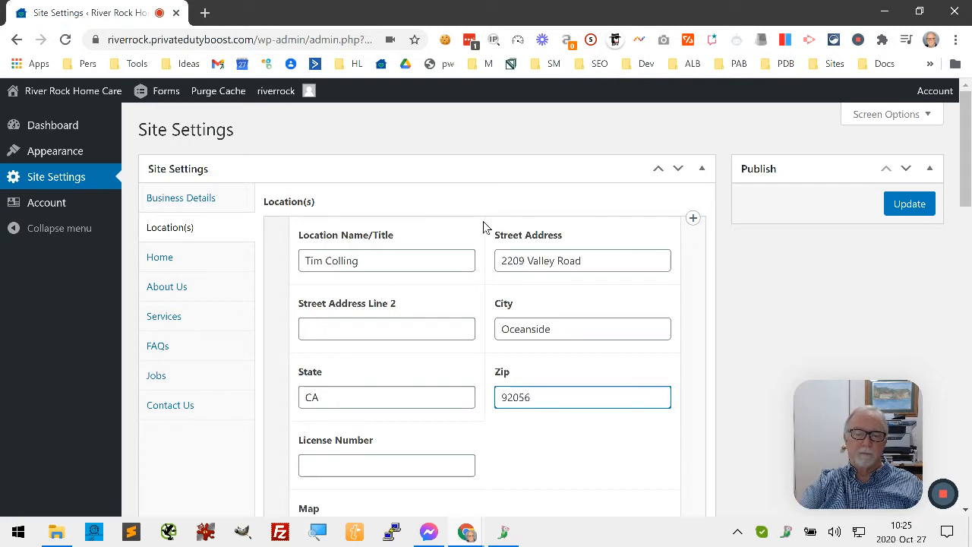
- Fill in the location's license number
{"action": "scroll", "coordinate": [438, 360], "scroll_direction": "down", "scroll_amount": 1}
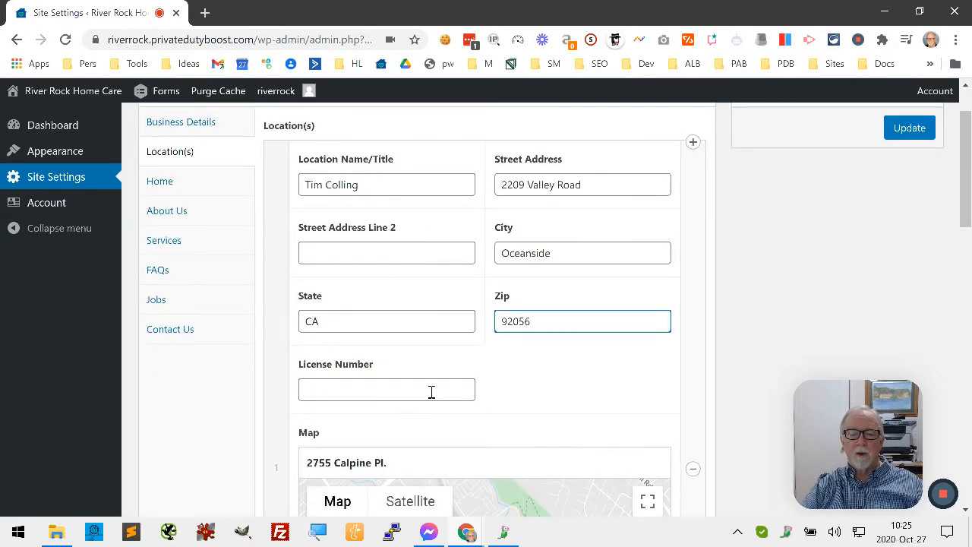
{"action": "left_click", "coordinate": [430, 392]}
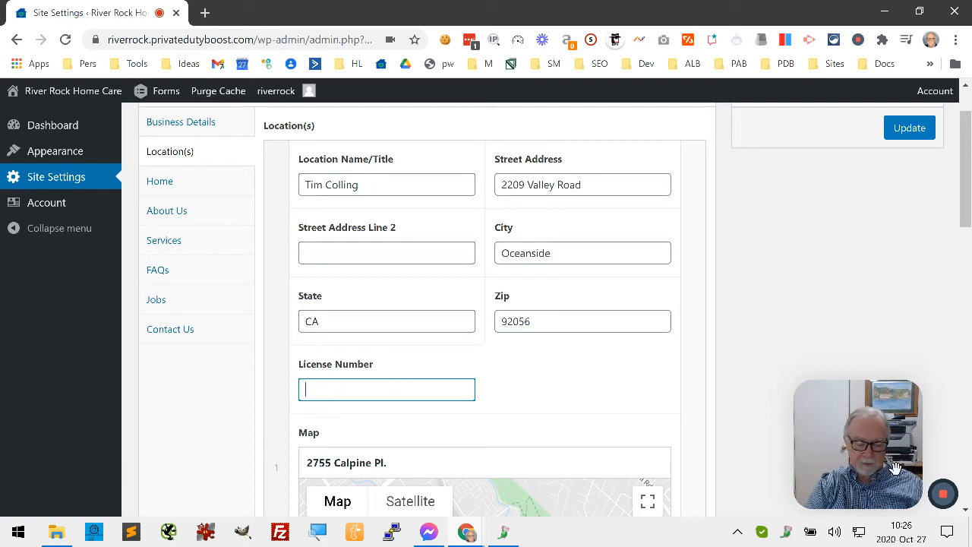
{"action": "type", "text": "12345"}
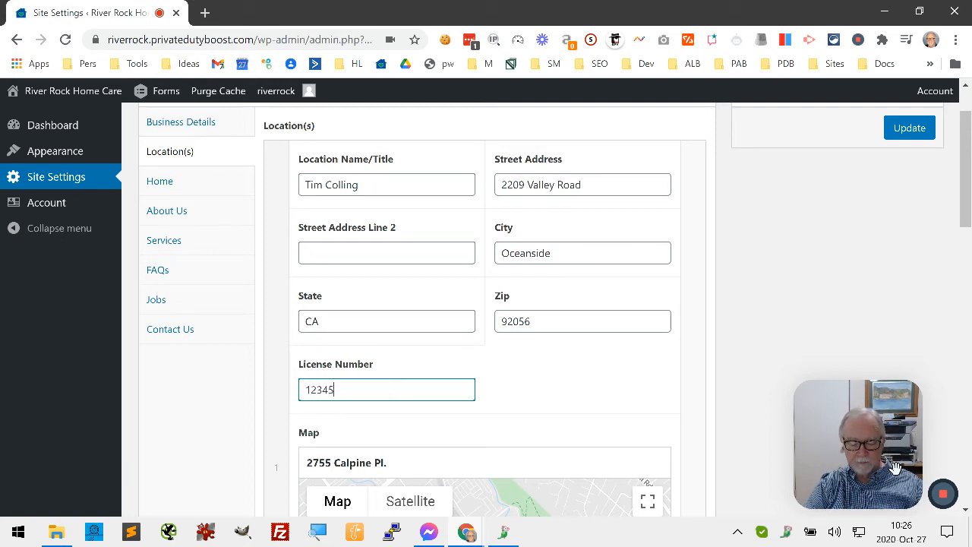
{"action": "type", "text": "678"}
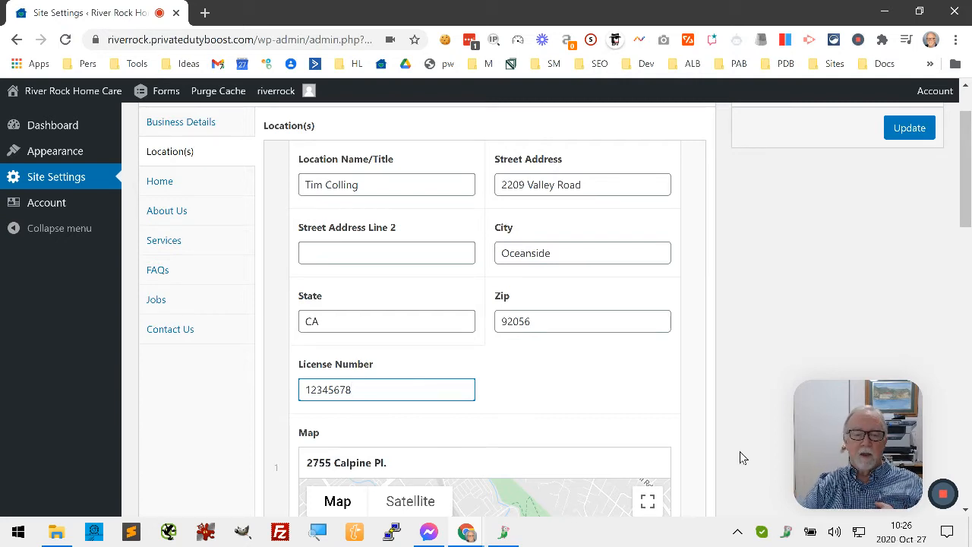
{"action": "scroll", "coordinate": [501, 357], "scroll_direction": "down", "scroll_amount": 2}
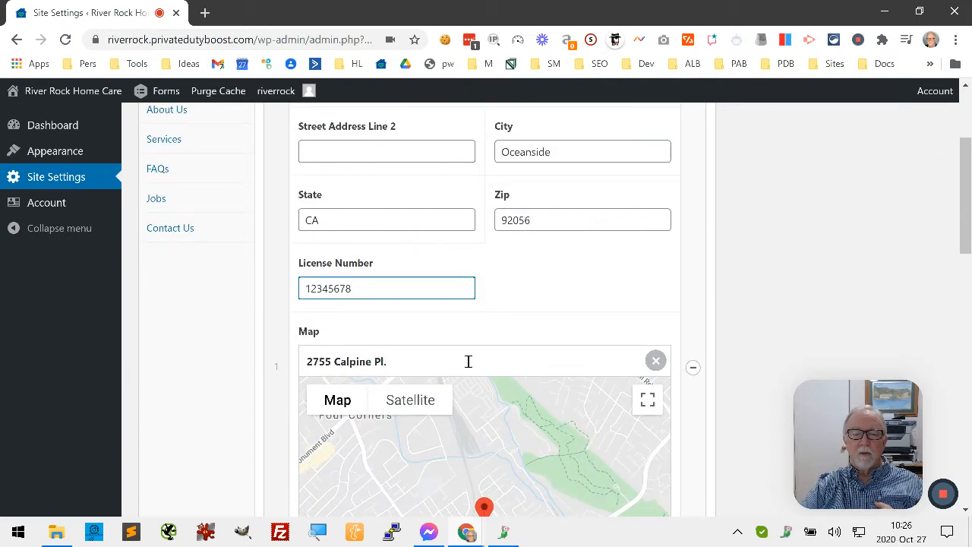
{"action": "left_click", "coordinate": [468, 362]}
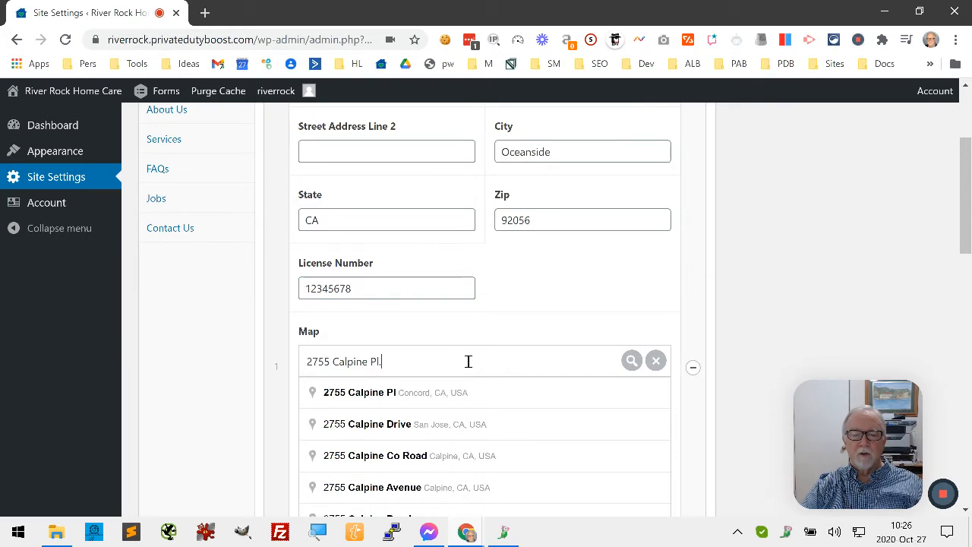
{"action": "left_click_drag", "start_coordinate": [467, 362], "coordinate": [265, 365]}
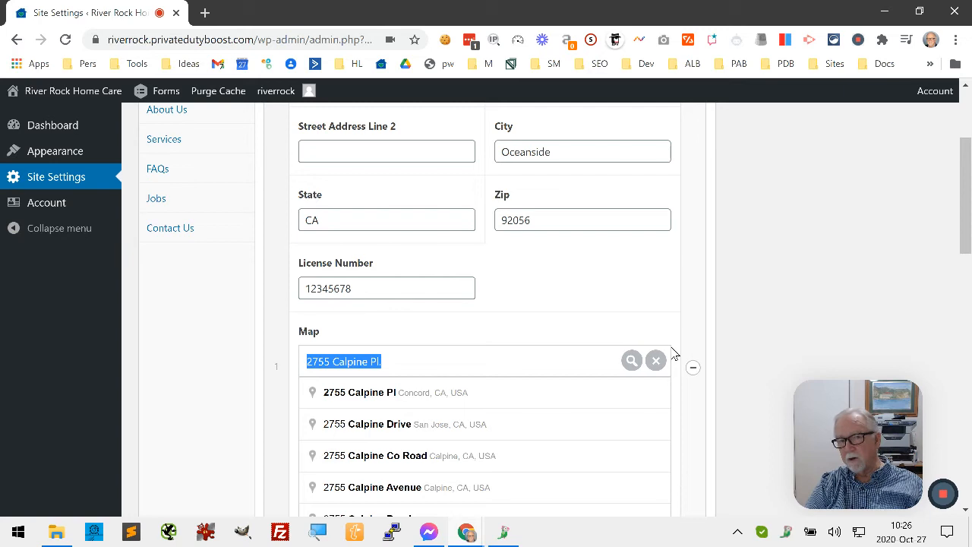
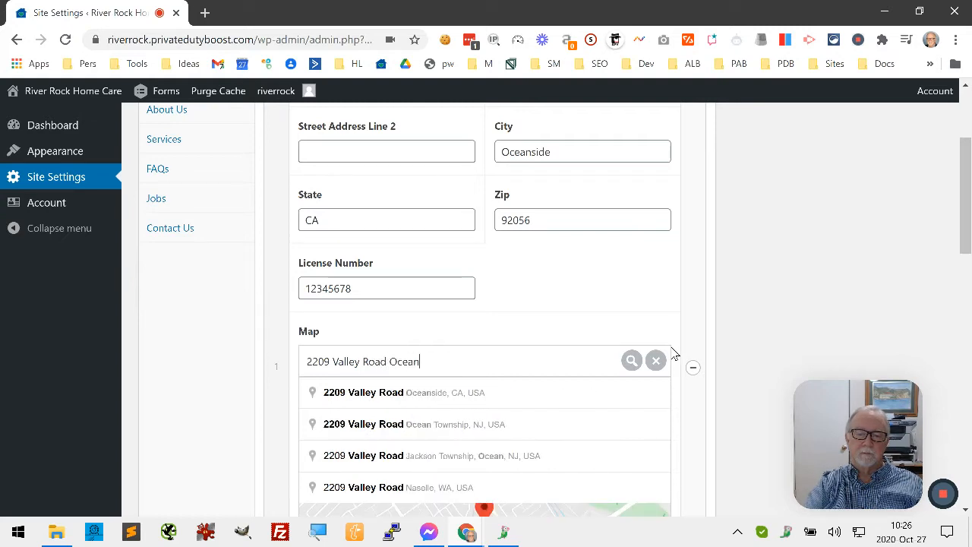
{"action": "left_click", "coordinate": [423, 395]}
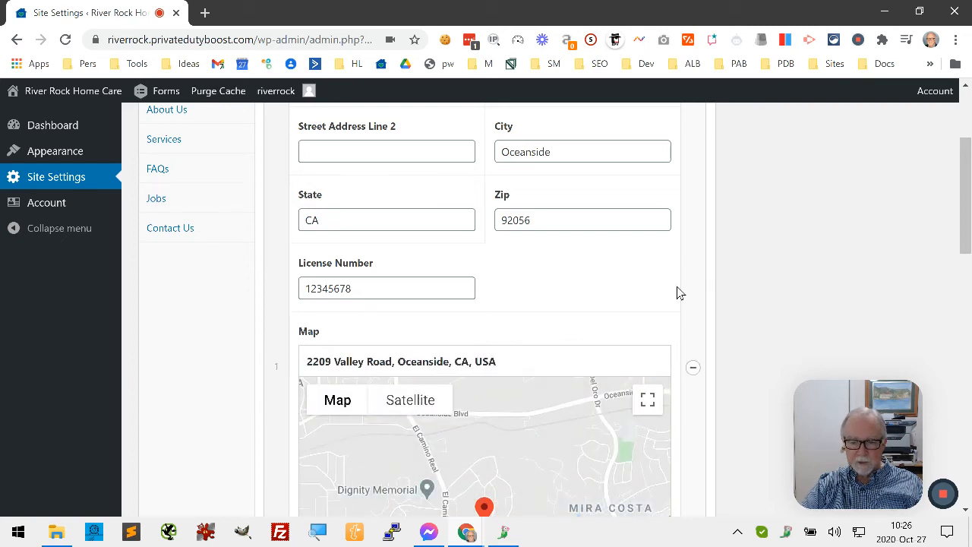
- Check the repositioned map pin and the rest of the location form
{"action": "scroll", "coordinate": [768, 263], "scroll_direction": "down", "scroll_amount": 3}
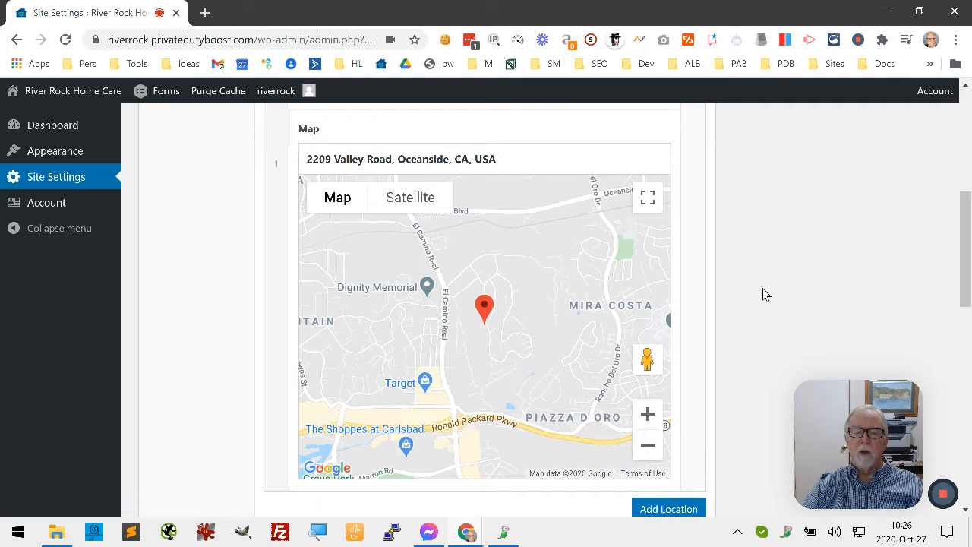
{"action": "scroll", "coordinate": [763, 284], "scroll_direction": "up", "scroll_amount": 1}
{"action": "scroll", "coordinate": [763, 284], "scroll_direction": "down", "scroll_amount": 2}
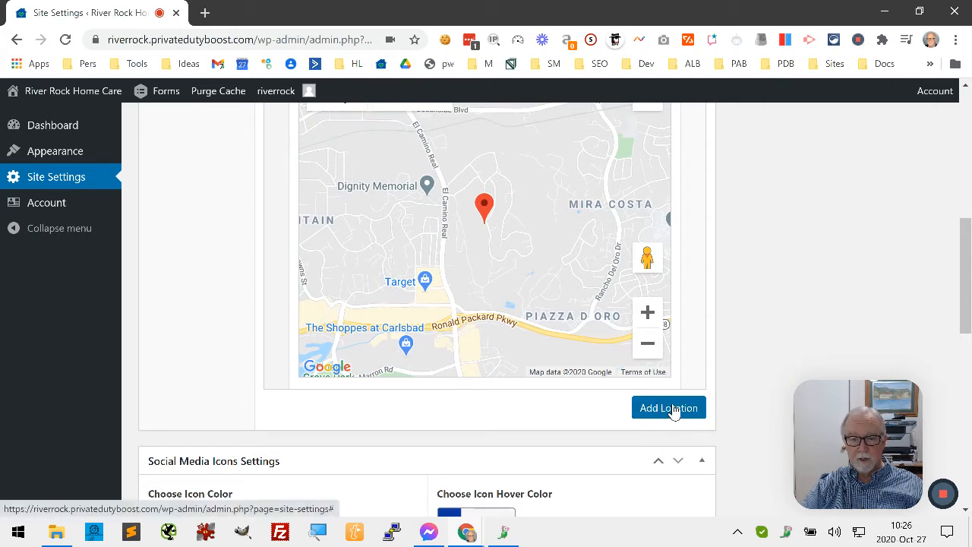
{"action": "scroll", "coordinate": [796, 281], "scroll_direction": "up", "scroll_amount": 4}
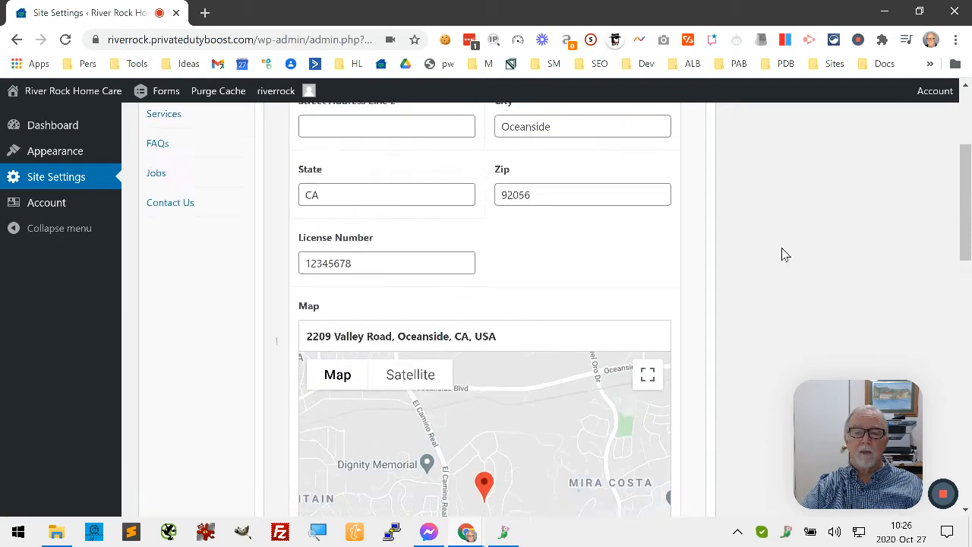
{"action": "scroll", "coordinate": [790, 250], "scroll_direction": "up", "scroll_amount": 3}
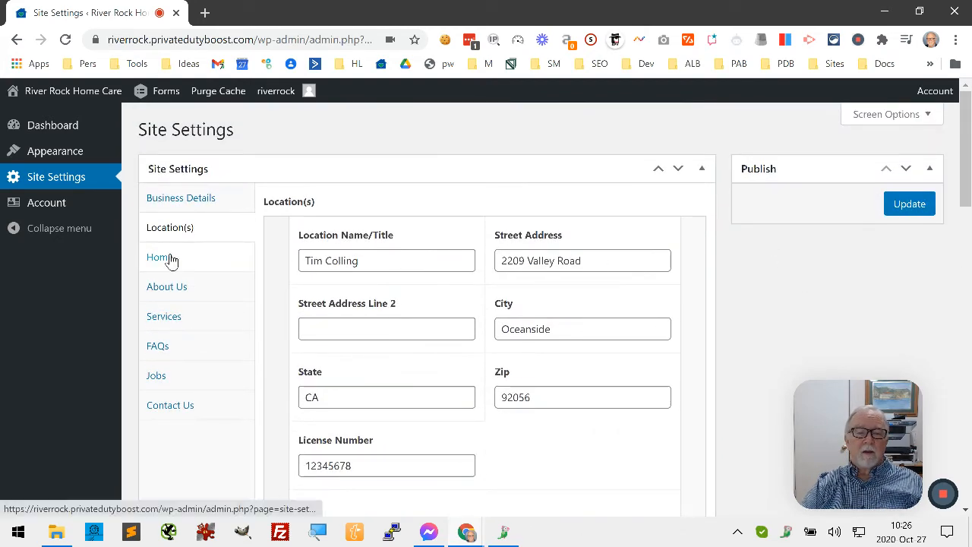
- Review the Home section's banner image, banner title and welcome text, then open the Services section
{"action": "left_click", "coordinate": [161, 257]}
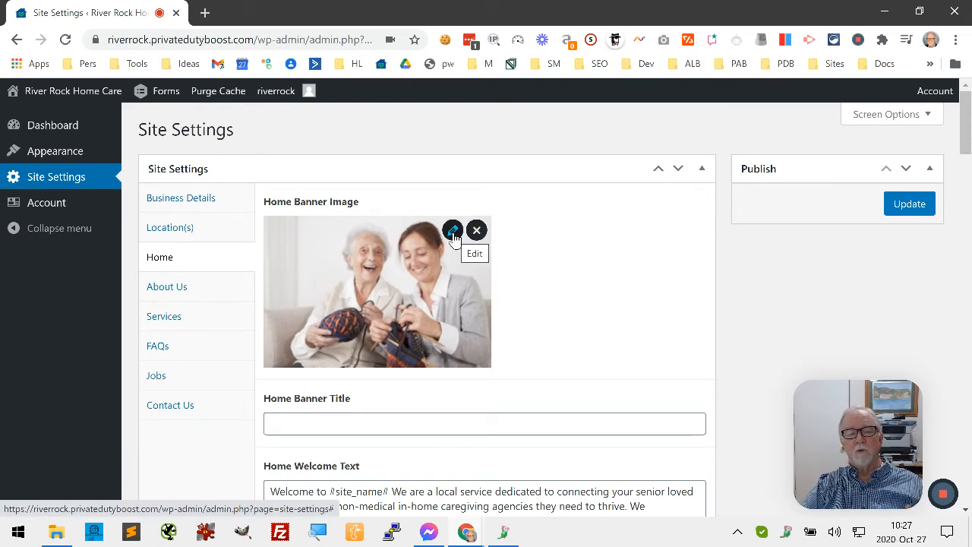
{"action": "scroll", "coordinate": [558, 284], "scroll_direction": "down", "scroll_amount": 2}
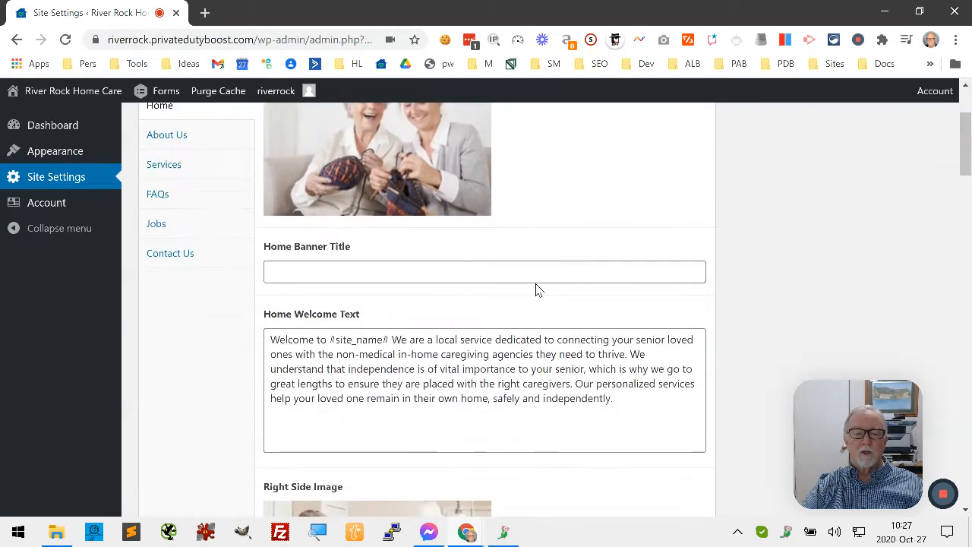
{"action": "scroll", "coordinate": [516, 311], "scroll_direction": "down", "scroll_amount": 2}
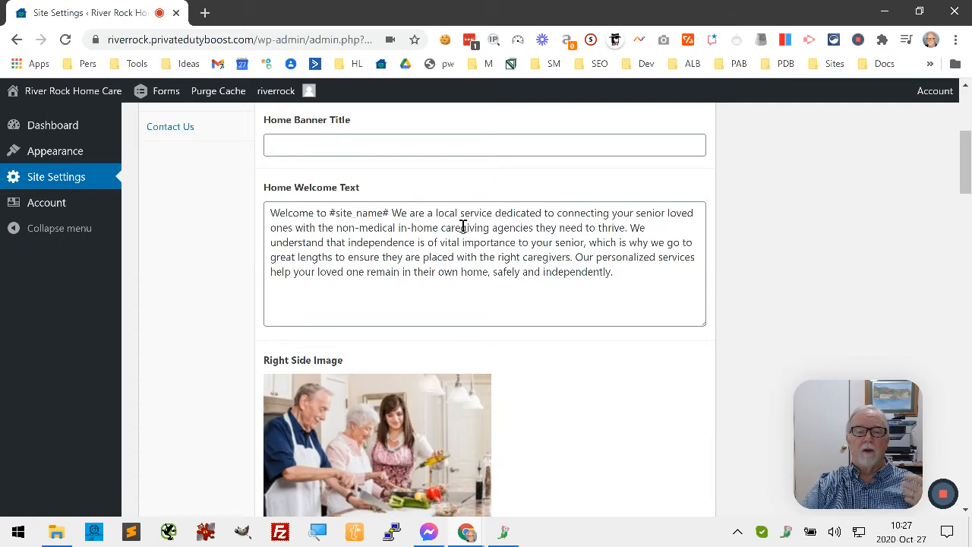
{"action": "left_click", "coordinate": [627, 272]}
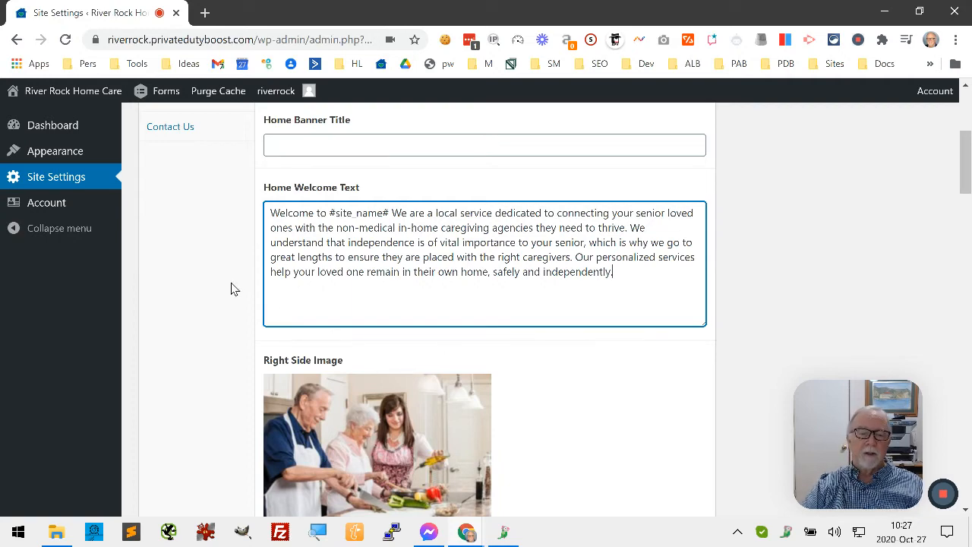
{"action": "scroll", "coordinate": [230, 285], "scroll_direction": "up", "scroll_amount": 4}
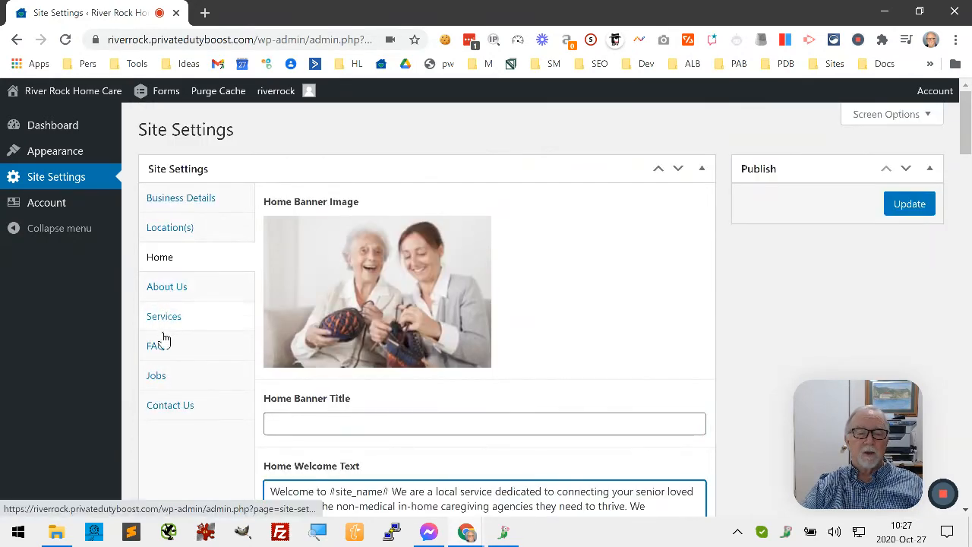
{"action": "left_click", "coordinate": [159, 322]}
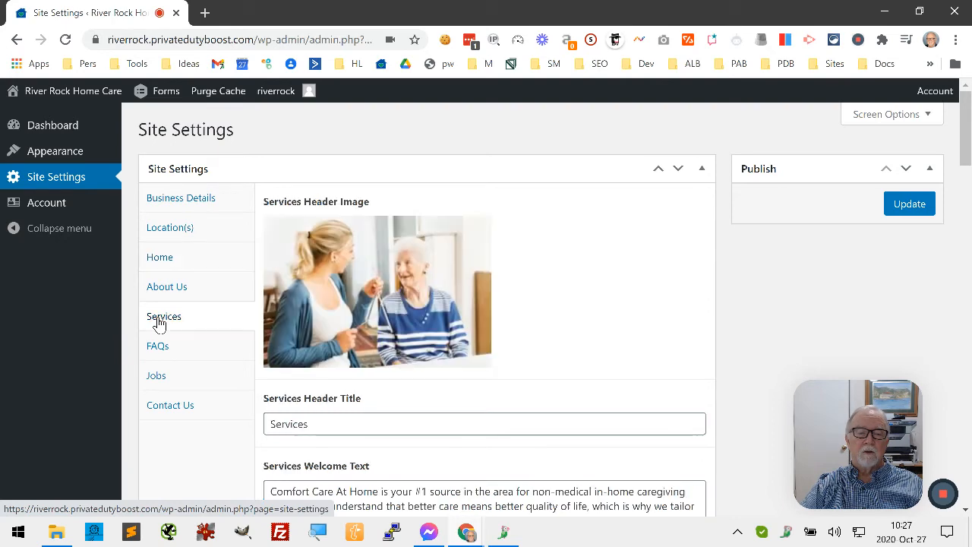
- Scroll through the Services section's welcome text, side content, right side image and What We Do content list
{"action": "scroll", "coordinate": [571, 246], "scroll_direction": "down", "scroll_amount": 5}
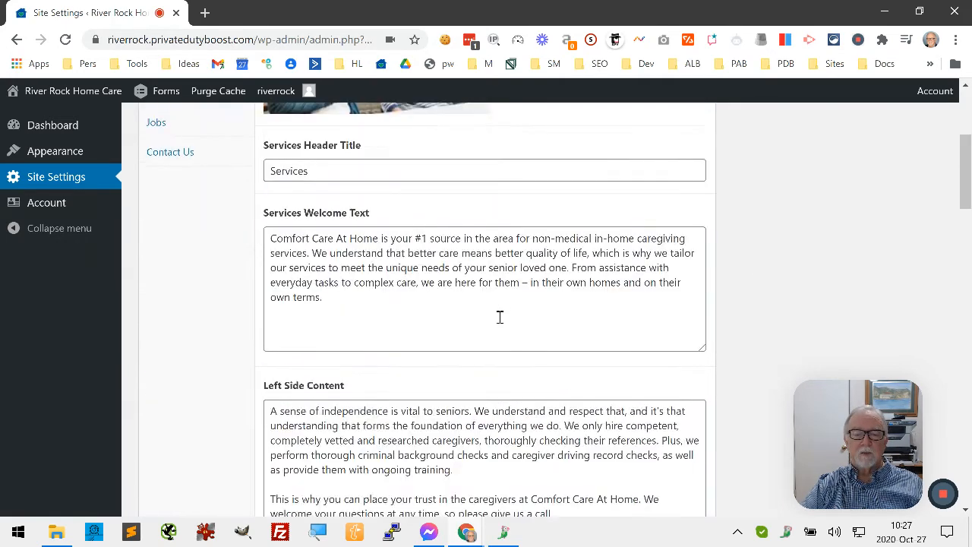
{"action": "scroll", "coordinate": [503, 327], "scroll_direction": "down", "scroll_amount": 6}
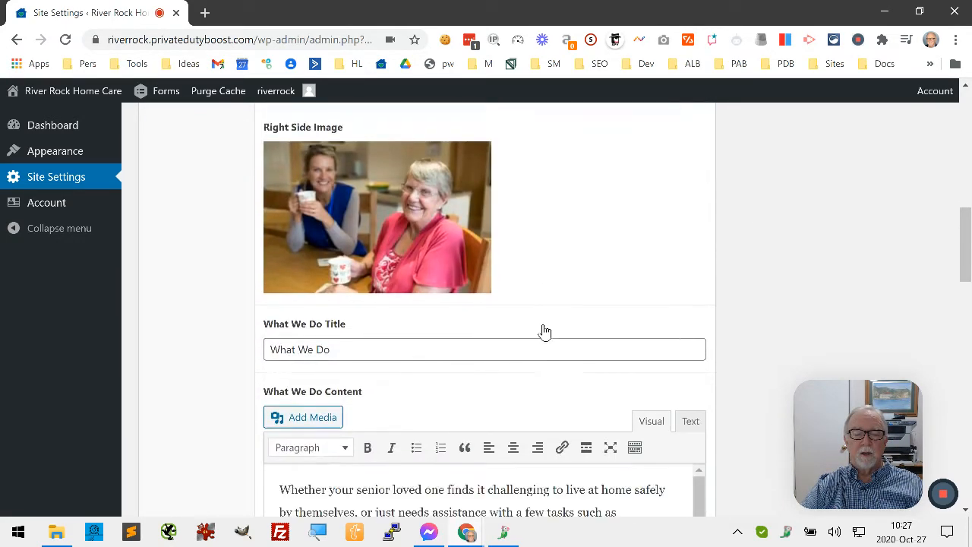
{"action": "scroll", "coordinate": [544, 317], "scroll_direction": "down", "scroll_amount": 4}
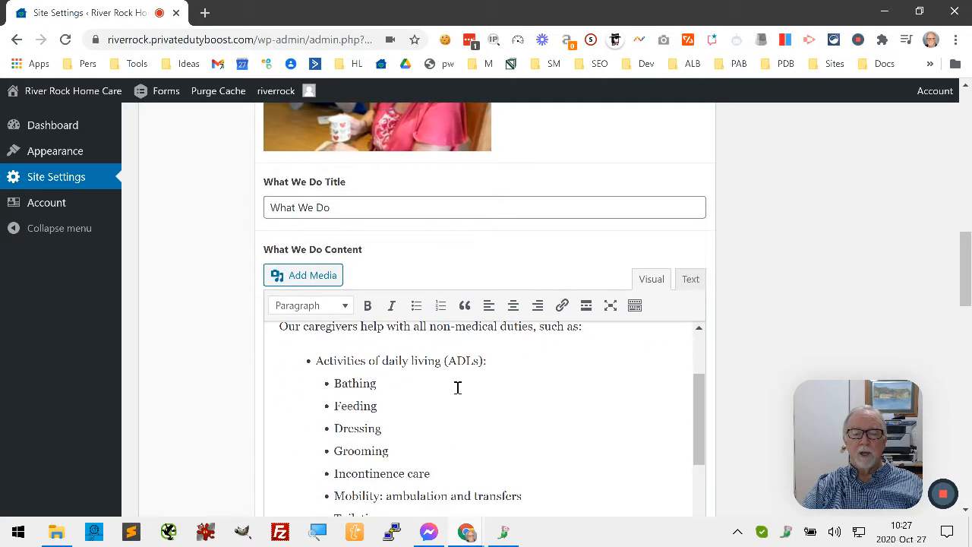
{"action": "scroll", "coordinate": [192, 349], "scroll_direction": "down", "scroll_amount": 2}
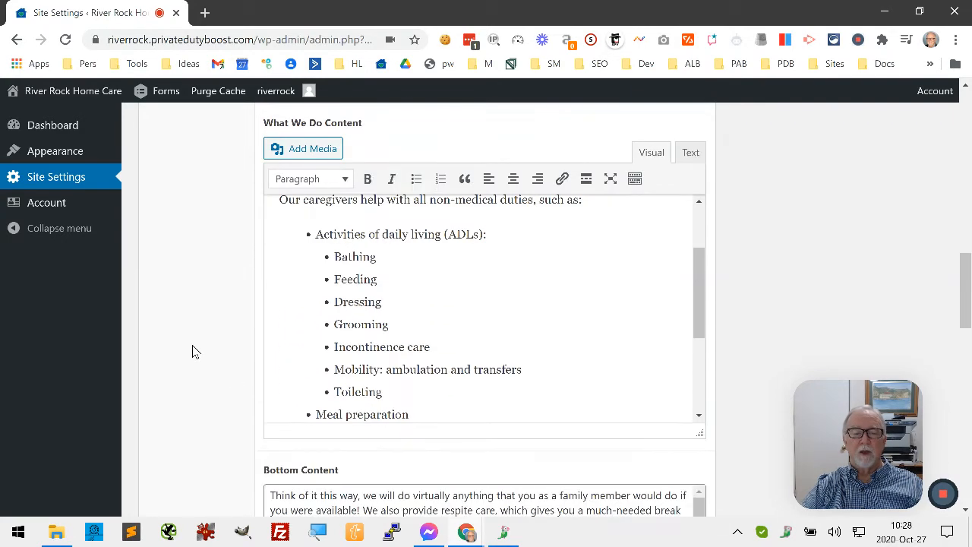
{"action": "scroll", "coordinate": [386, 328], "scroll_direction": "down", "scroll_amount": 3}
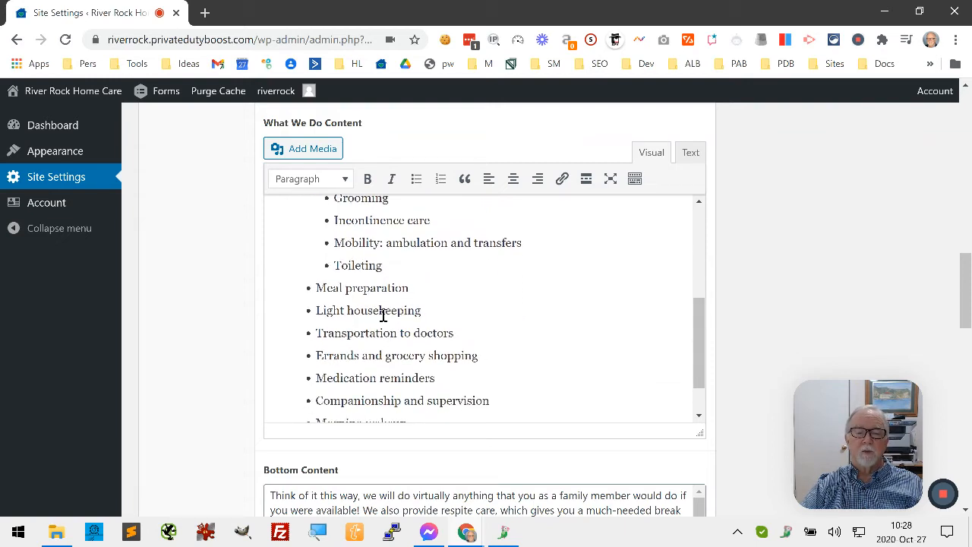
{"action": "scroll", "coordinate": [380, 293], "scroll_direction": "down", "scroll_amount": 1}
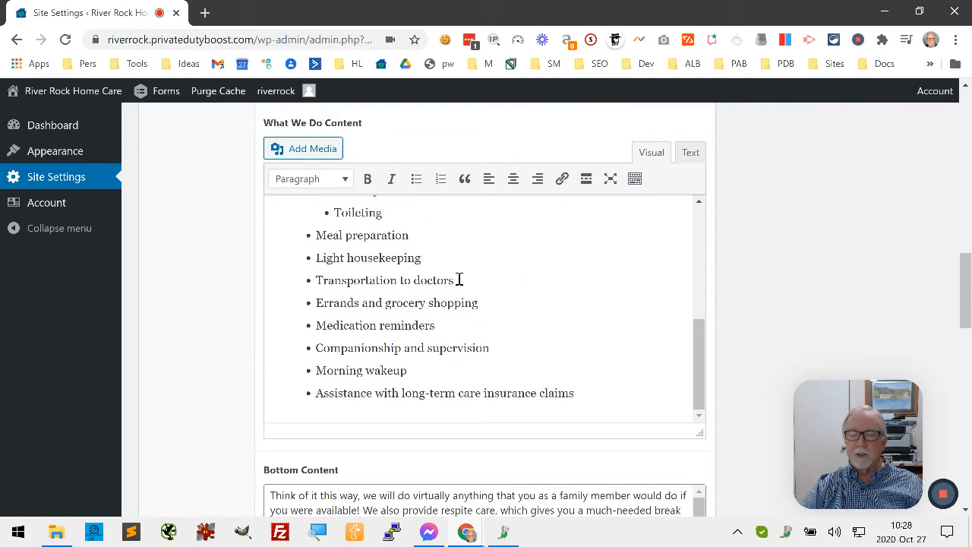
- Highlight entries in the What We Do services list for review, then open the About Us section
{"action": "left_click_drag", "start_coordinate": [458, 281], "coordinate": [314, 286]}
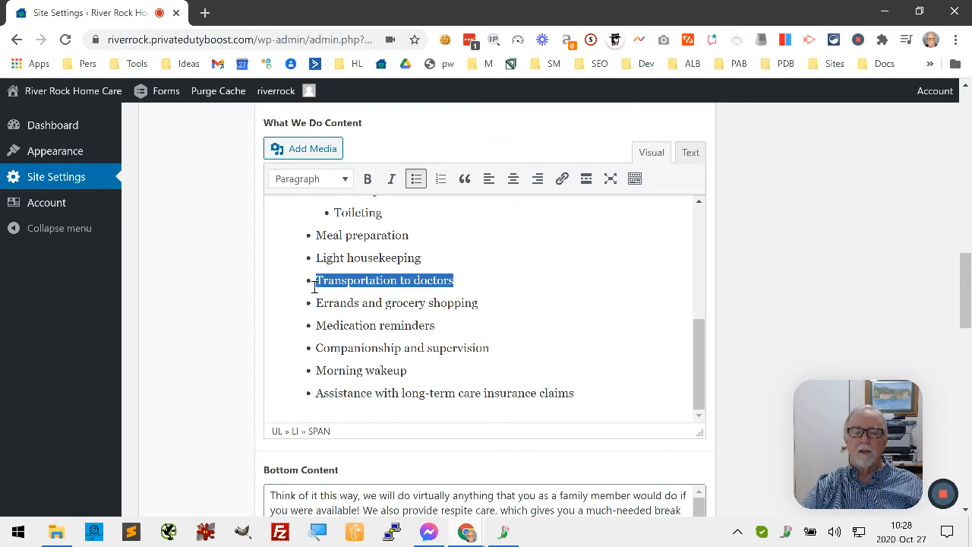
{"action": "left_click", "coordinate": [444, 325]}
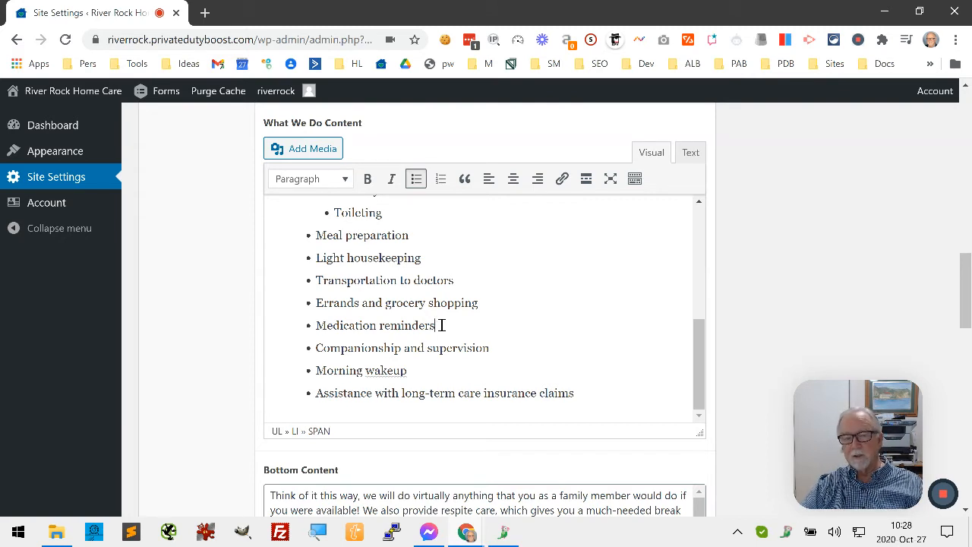
{"action": "left_click_drag", "start_coordinate": [441, 324], "coordinate": [384, 328]}
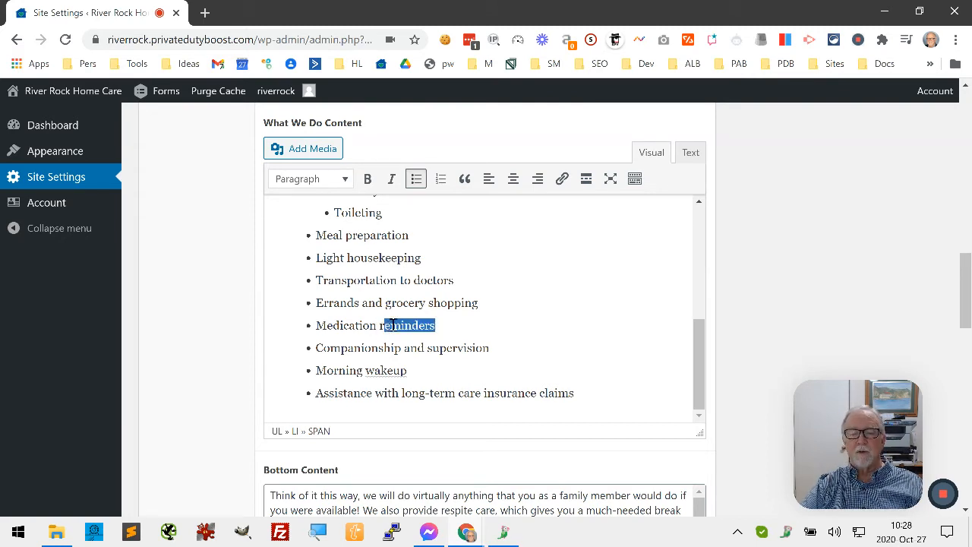
{"action": "left_click", "coordinate": [450, 319]}
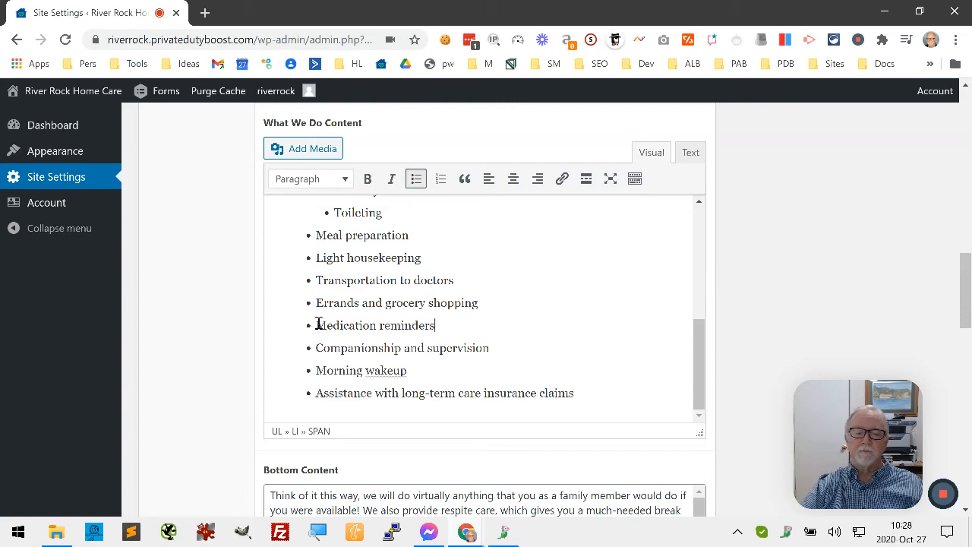
{"action": "scroll", "coordinate": [189, 284], "scroll_direction": "up", "scroll_amount": 4}
{"action": "scroll", "coordinate": [189, 273], "scroll_direction": "up", "scroll_amount": 10}
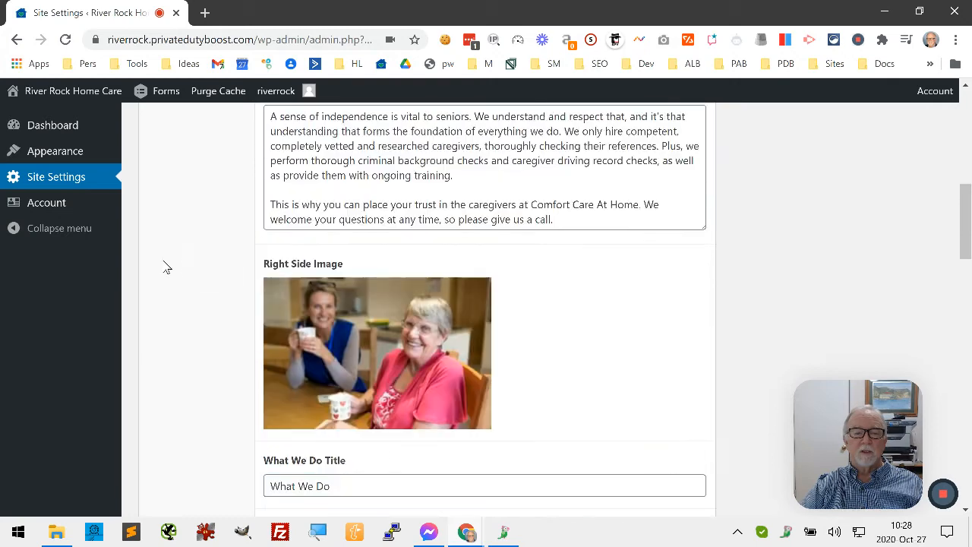
{"action": "scroll", "coordinate": [192, 247], "scroll_direction": "up", "scroll_amount": 1}
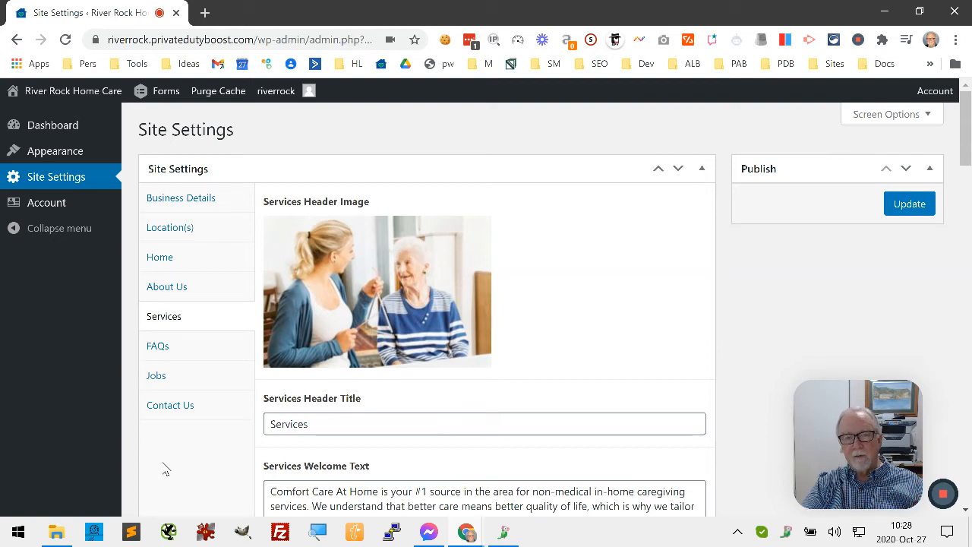
{"action": "left_click", "coordinate": [174, 294]}
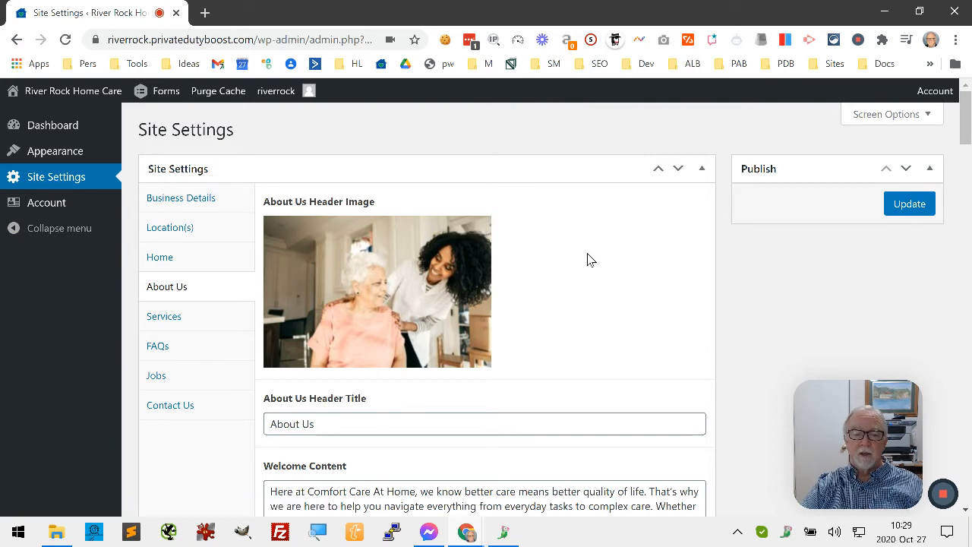
- Review the About Us section's header title, welcome content, right side content and left side image
{"action": "scroll", "coordinate": [605, 261], "scroll_direction": "down", "scroll_amount": 2}
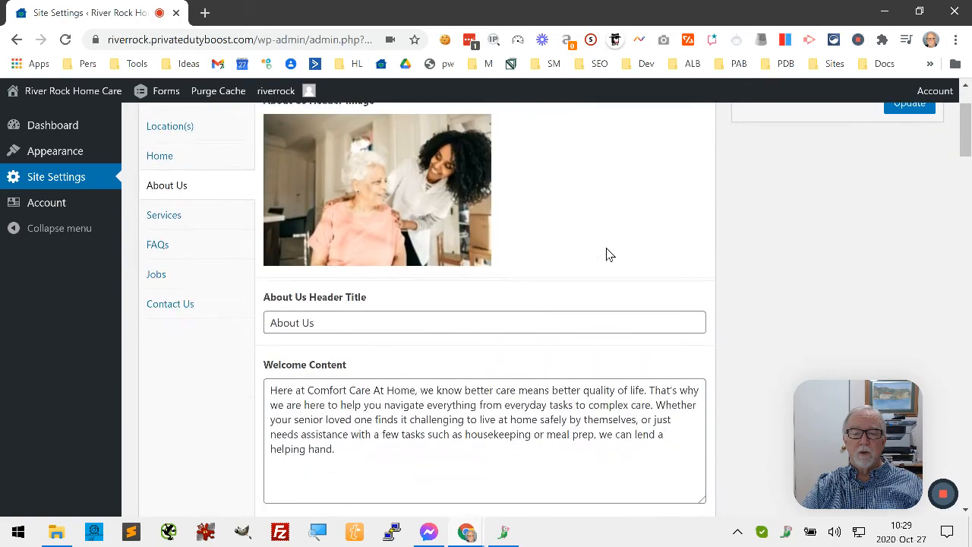
{"action": "scroll", "coordinate": [591, 199], "scroll_direction": "down", "scroll_amount": 3}
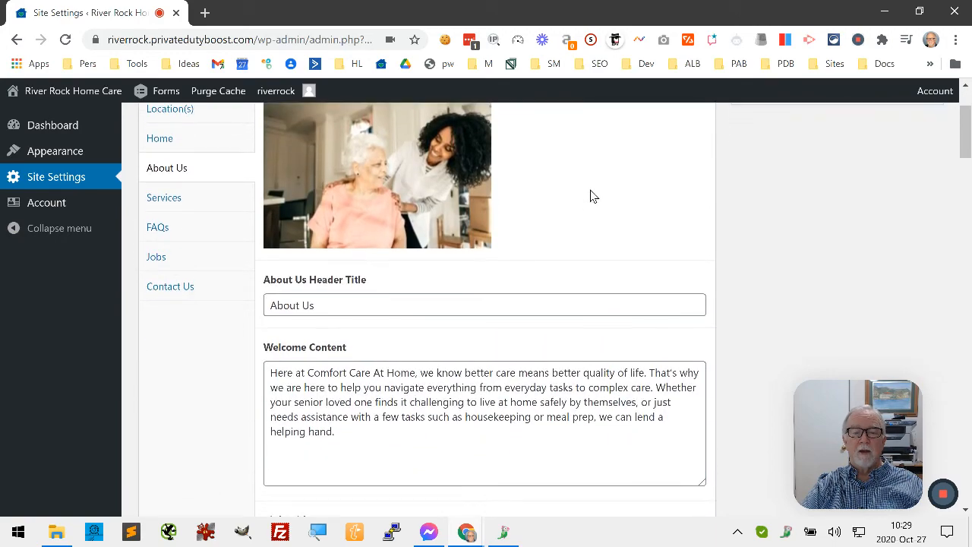
{"action": "scroll", "coordinate": [566, 202], "scroll_direction": "down", "scroll_amount": 2}
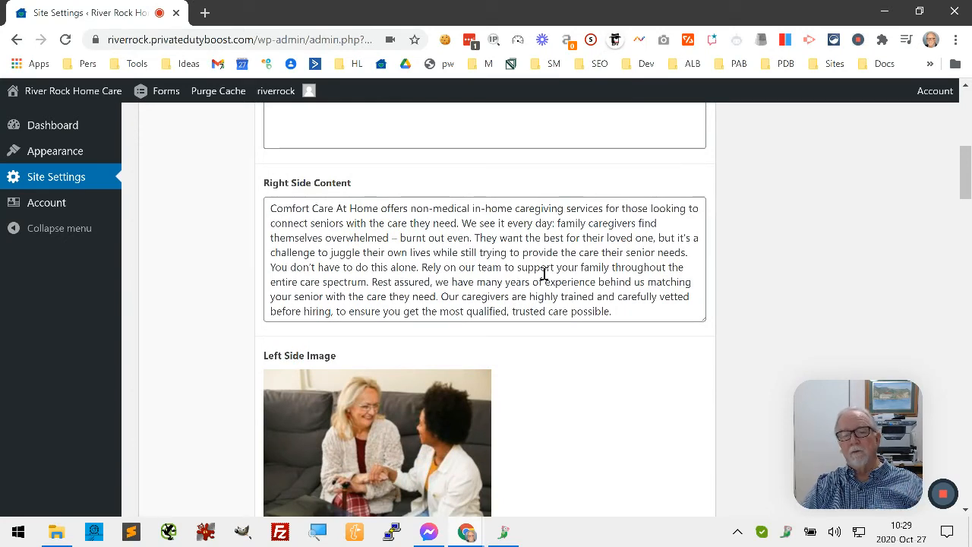
{"action": "left_click_drag", "start_coordinate": [275, 210], "coordinate": [622, 317]}
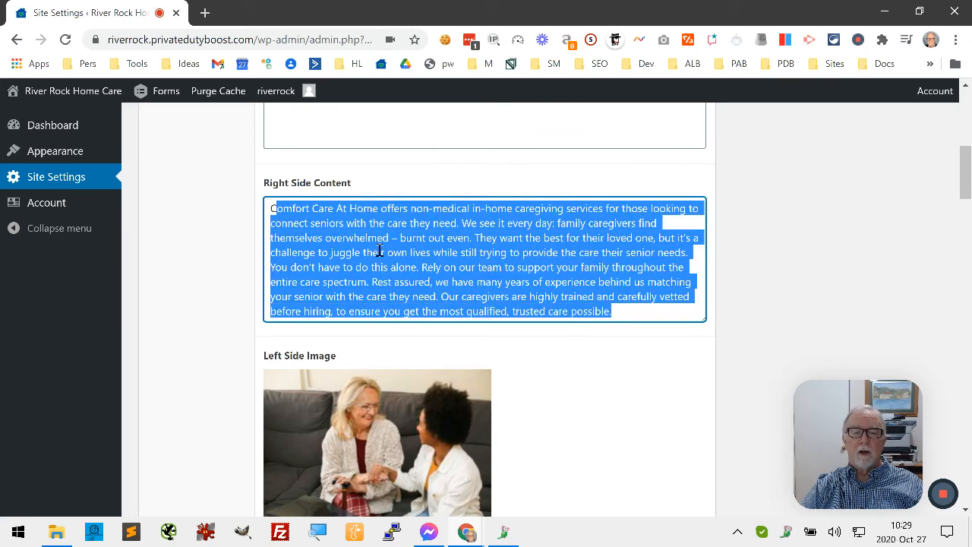
{"action": "scroll", "coordinate": [379, 251], "scroll_direction": "up", "scroll_amount": 3}
{"action": "scroll", "coordinate": [388, 232], "scroll_direction": "down", "scroll_amount": 4}
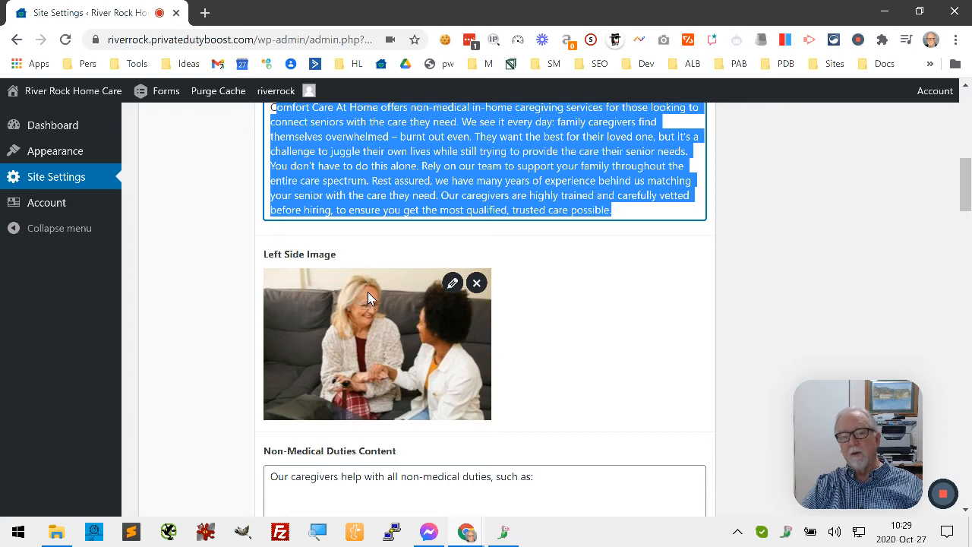
{"action": "left_click", "coordinate": [585, 336]}
{"action": "scroll", "coordinate": [573, 337], "scroll_direction": "up", "scroll_amount": 3}
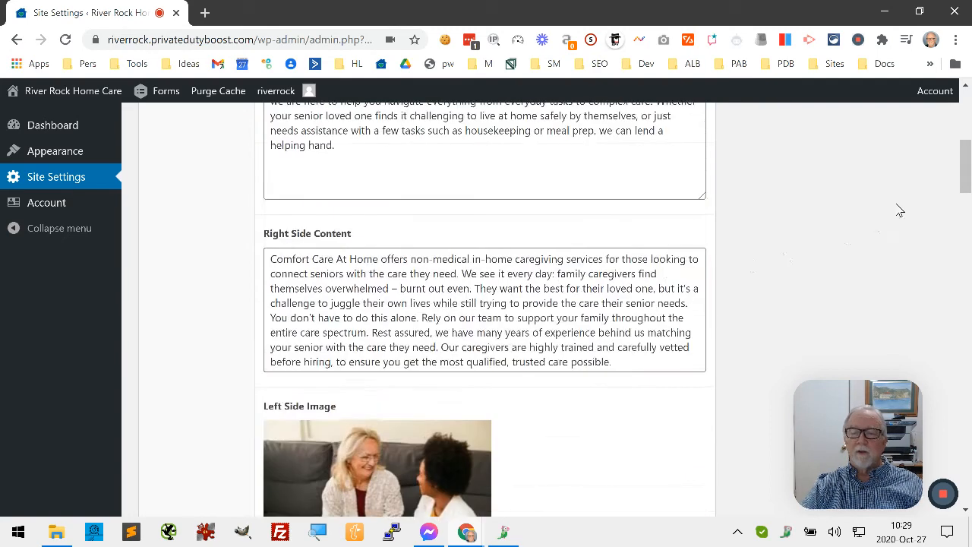
{"action": "scroll", "coordinate": [790, 256], "scroll_direction": "up", "scroll_amount": 10}
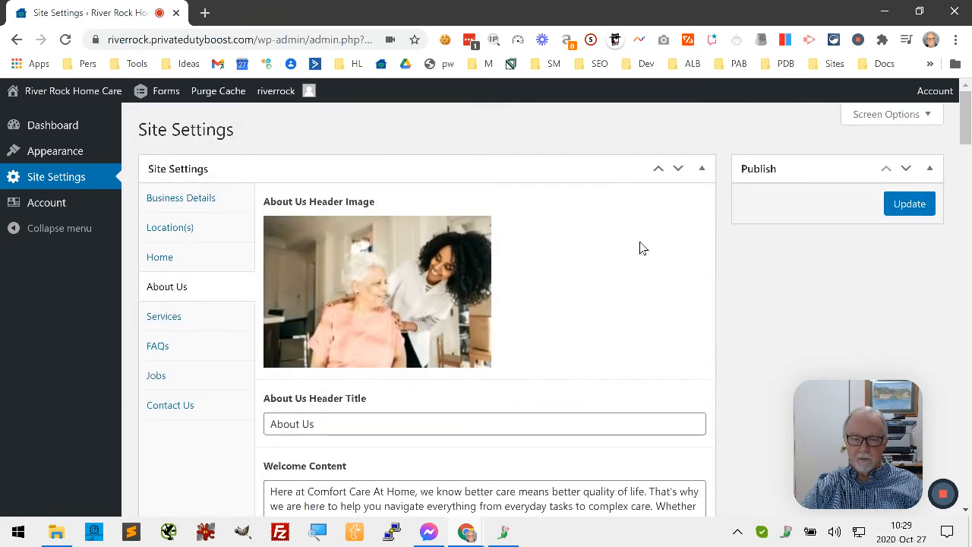